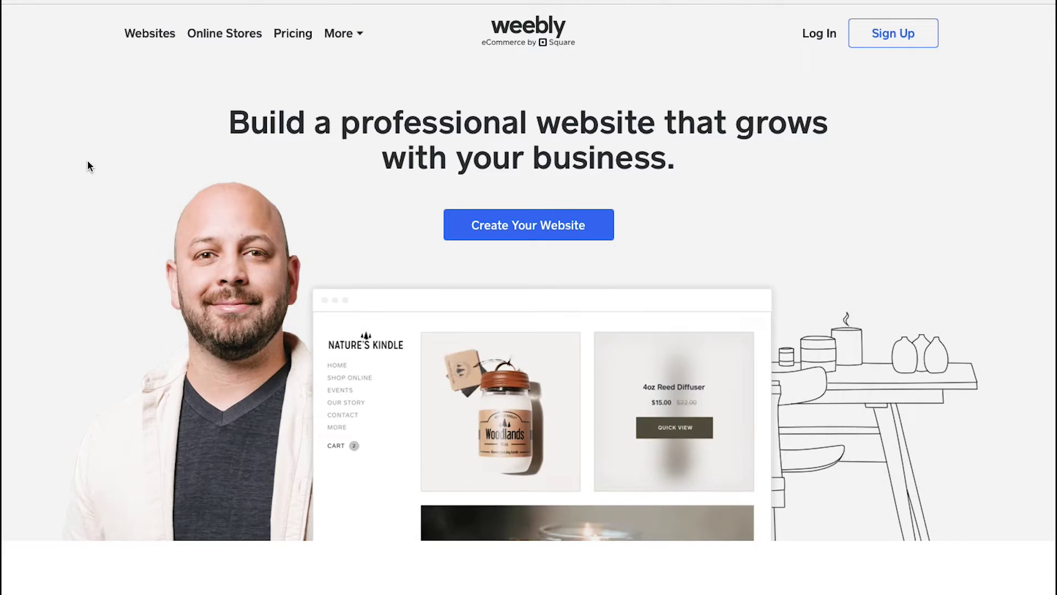
# Scroll the homepage down through the website-builder steps to the Get Growing marketing tools.
pyautogui.scroll(-5, 88, 165)
pyautogui.scroll(-9, 87, 161)
pyautogui.scroll(-4, 87, 166)
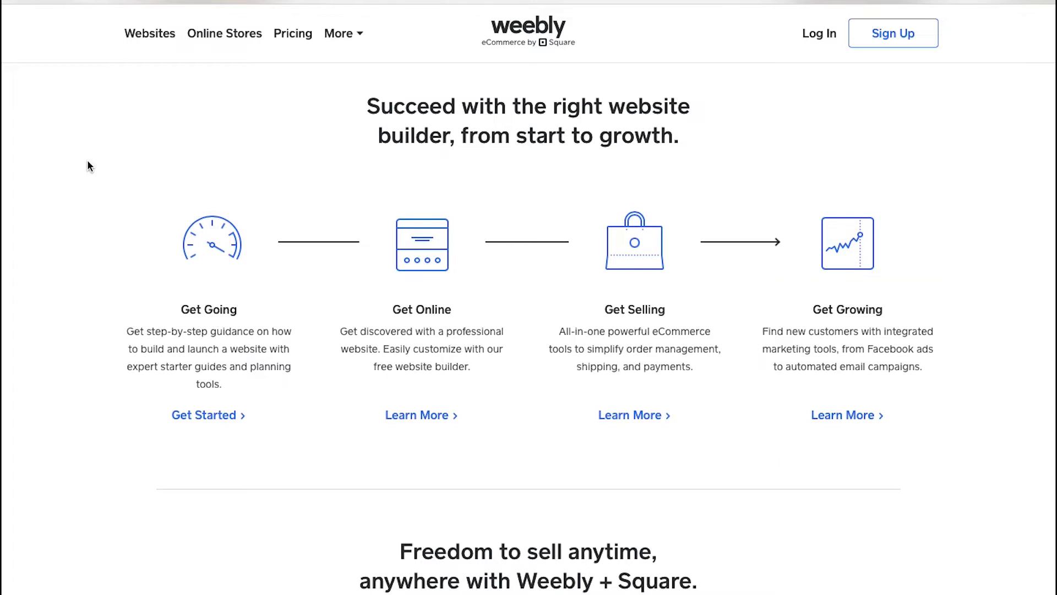
# Open the Pricing page and scroll through the Free to Business website plans.
pyautogui.click(292, 35)
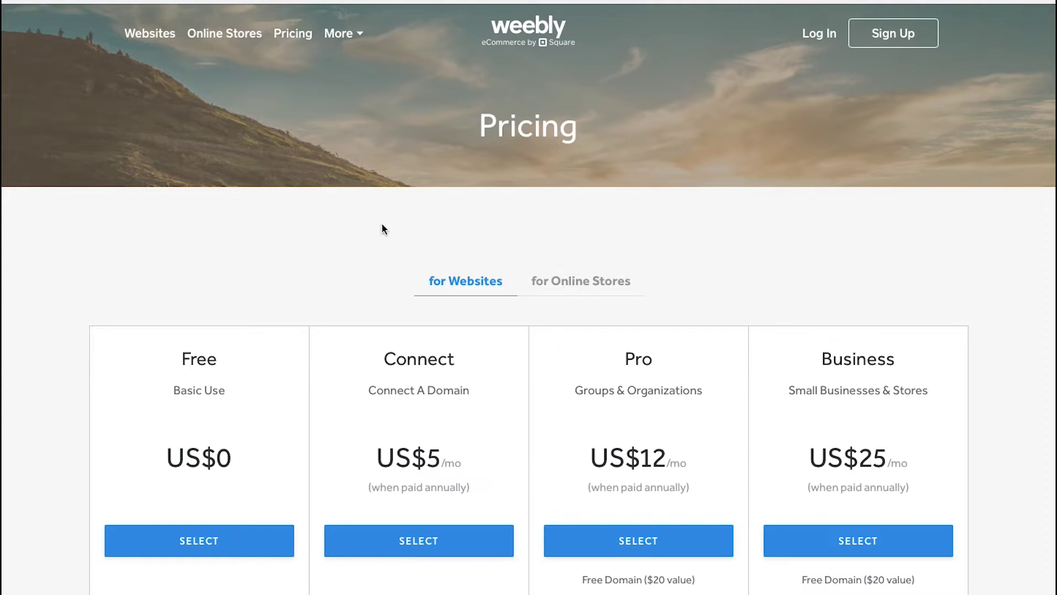
pyautogui.scroll(-1, 526, 228)
pyautogui.scroll(-2, 526, 228)
pyautogui.scroll(-1, 524, 229)
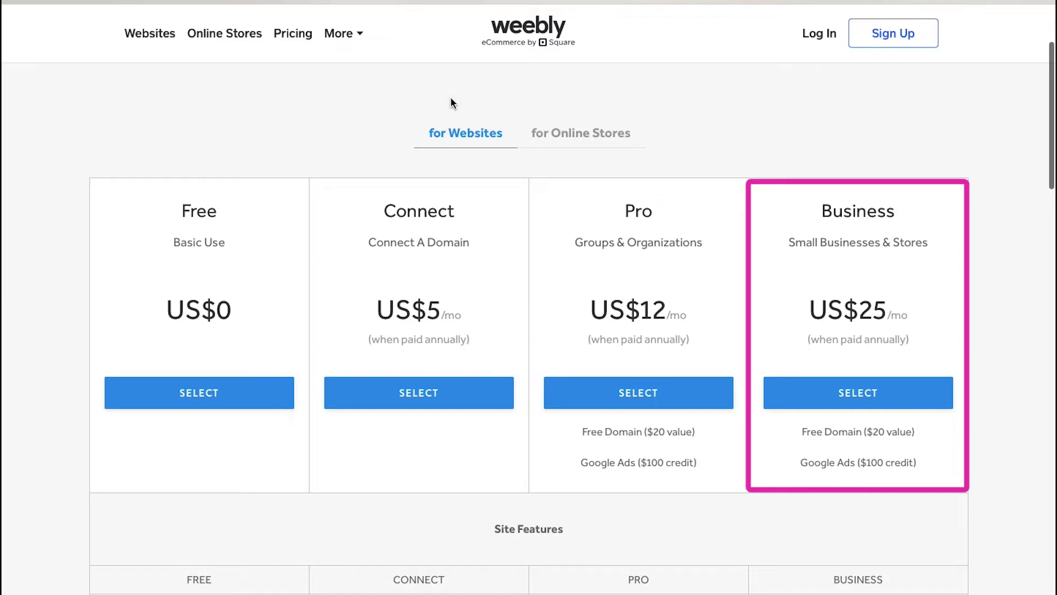
# Review the plan feature tables, return to the top, and show the online store plans.
pyautogui.scroll(-8, 516, 84)
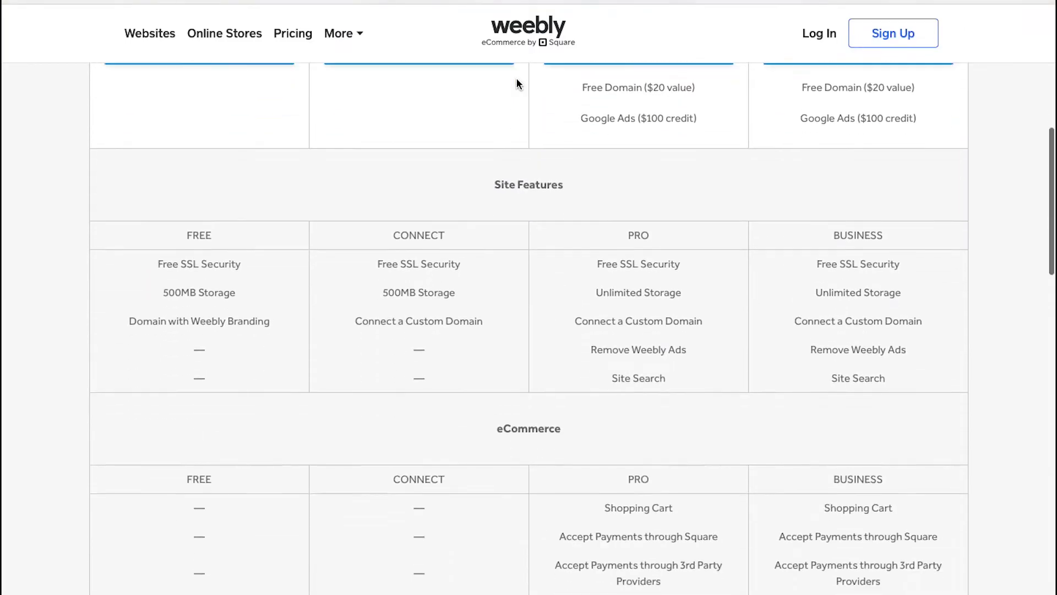
pyautogui.scroll(-13, 516, 83)
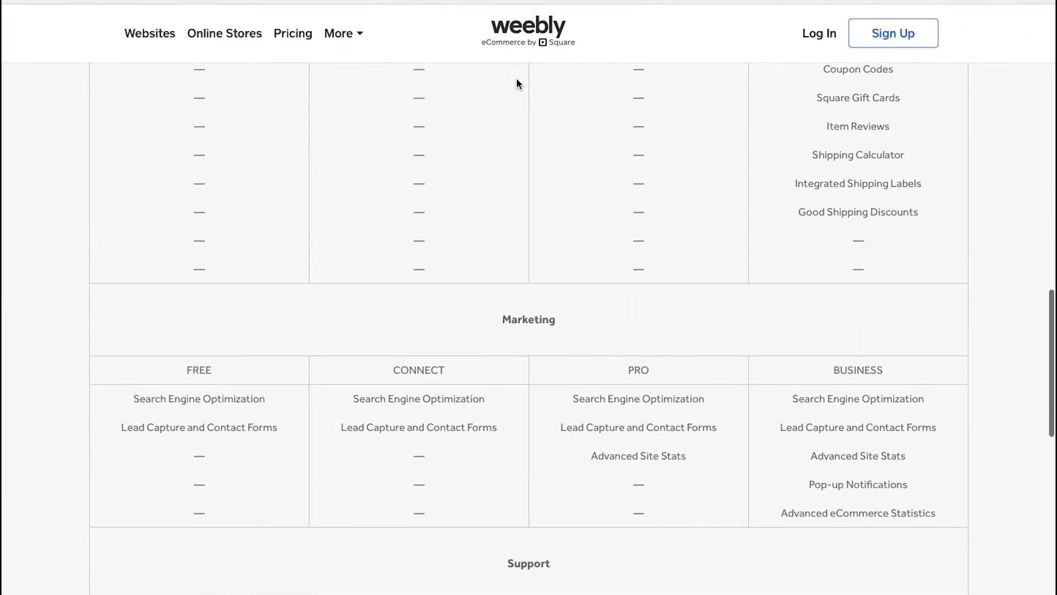
pyautogui.scroll(-2, 517, 80)
pyautogui.scroll(9, 516, 80)
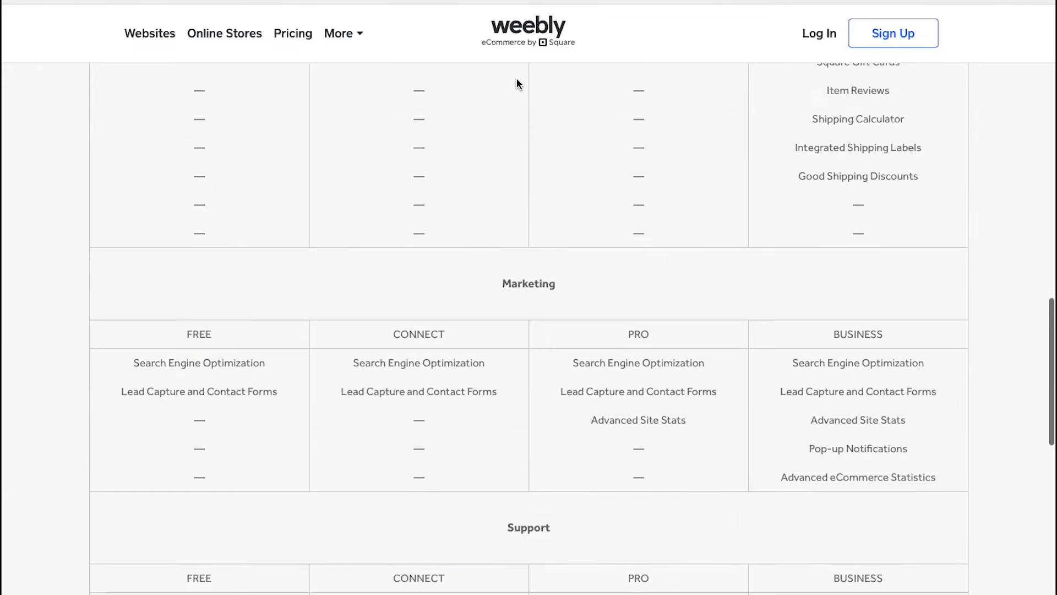
pyautogui.scroll(15, 517, 84)
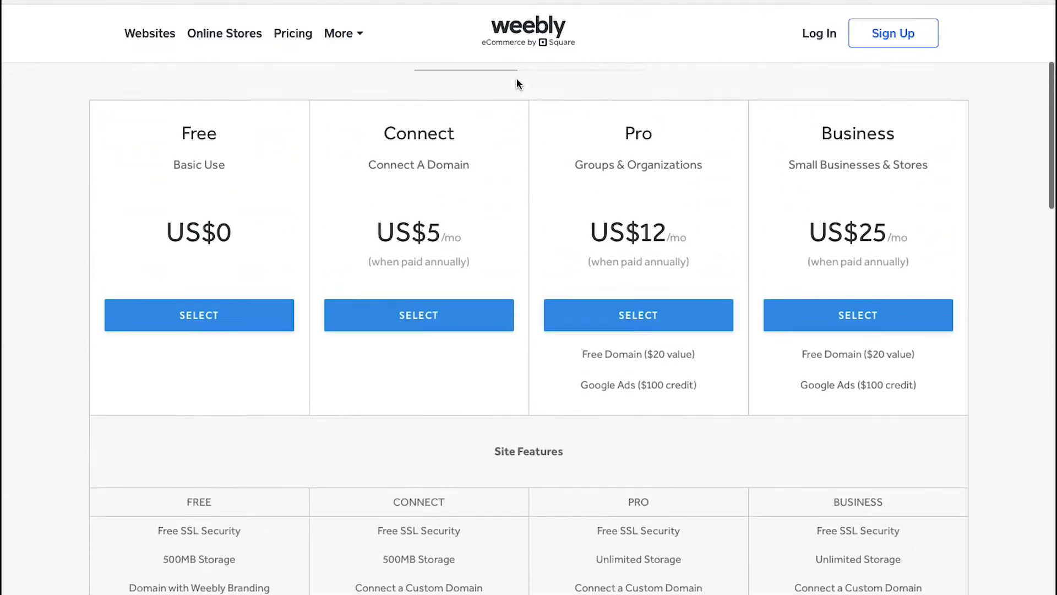
pyautogui.click(570, 139)
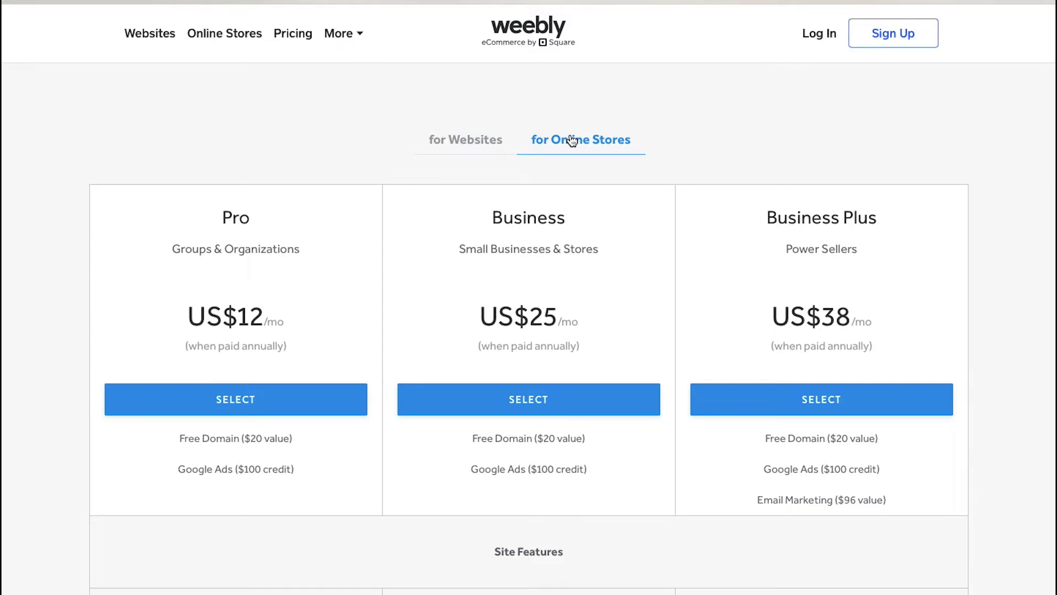
# Scroll down to the store plans' Site Features and eCommerce comparison tables.
pyautogui.scroll(-7, 572, 141)
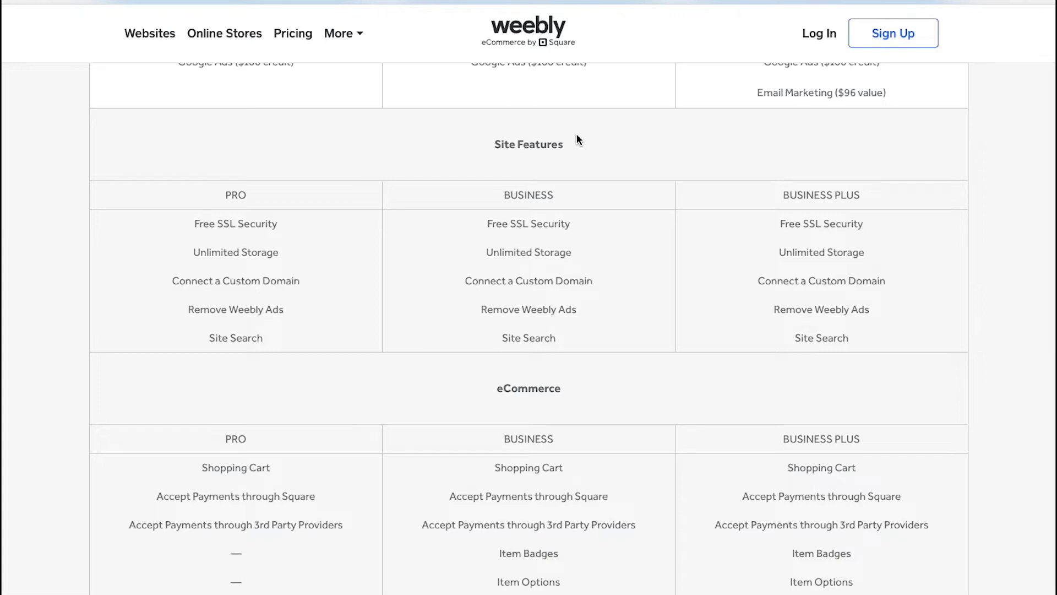
# Begin Weebly sign-up and choose to build a personal website.
pyautogui.click(877, 38)
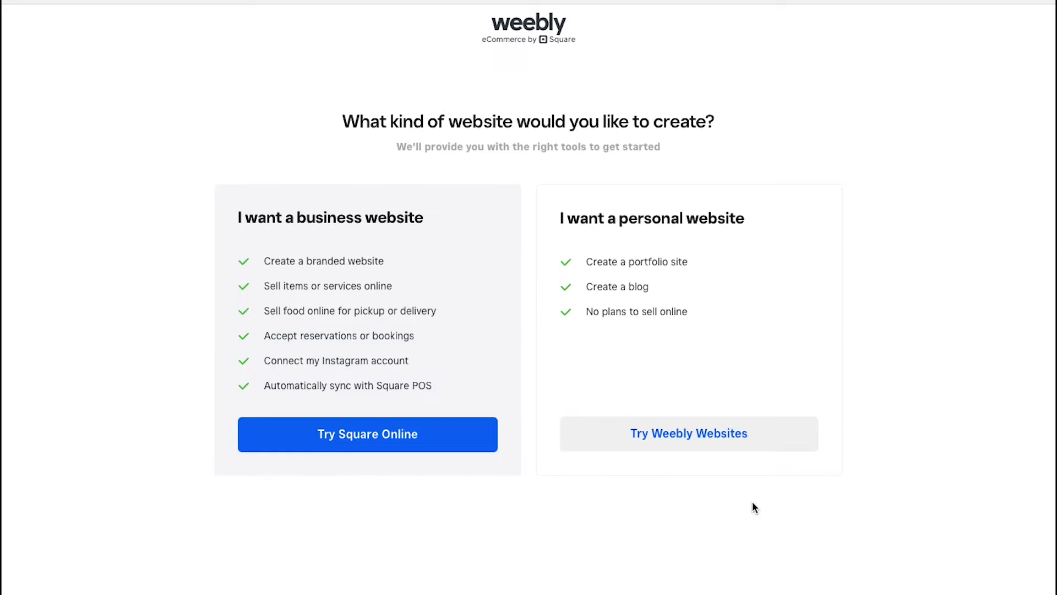
pyautogui.click(711, 437)
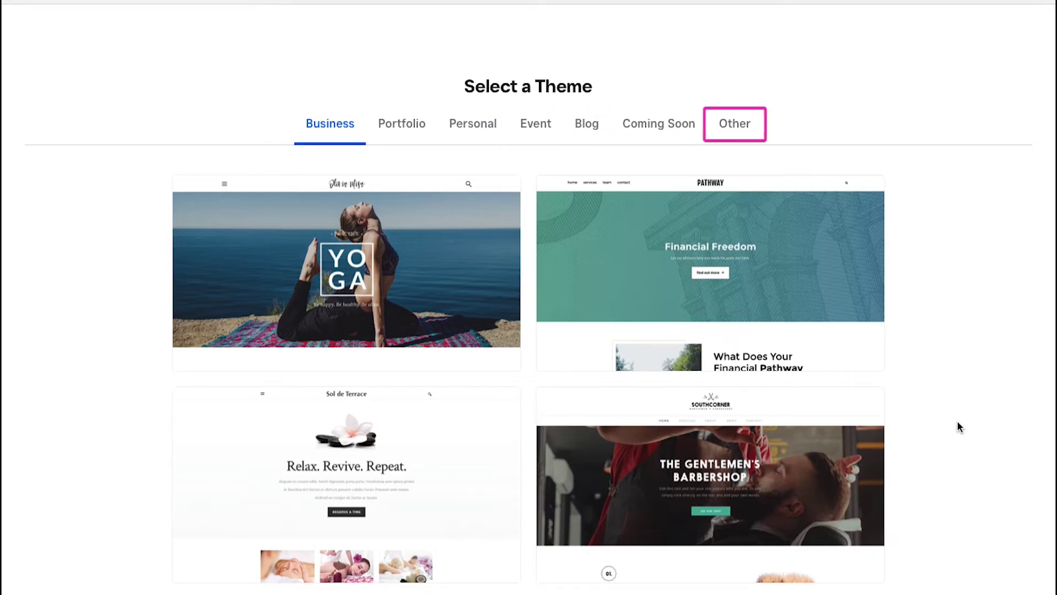
# Scroll the theme gallery down to the Muse Technologies card and preview it.
pyautogui.scroll(-3, 957, 423)
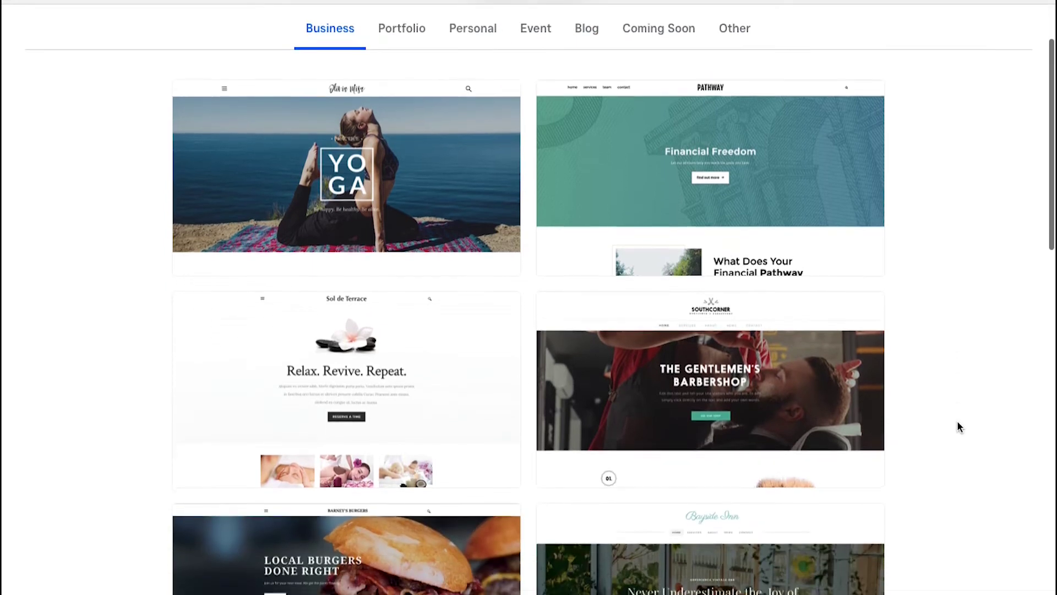
pyautogui.scroll(-3, 958, 422)
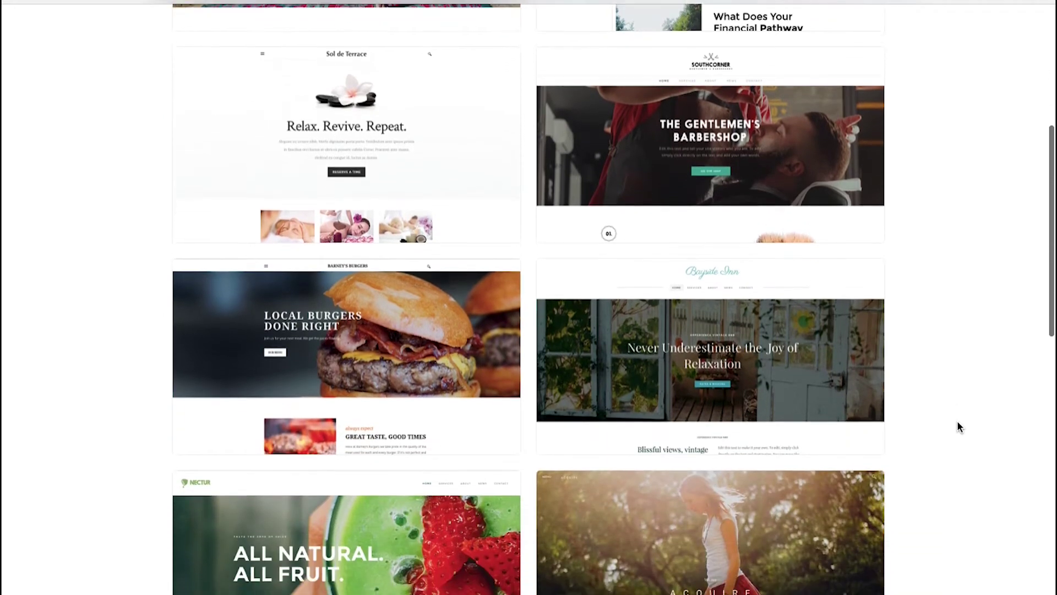
pyautogui.scroll(-3, 958, 427)
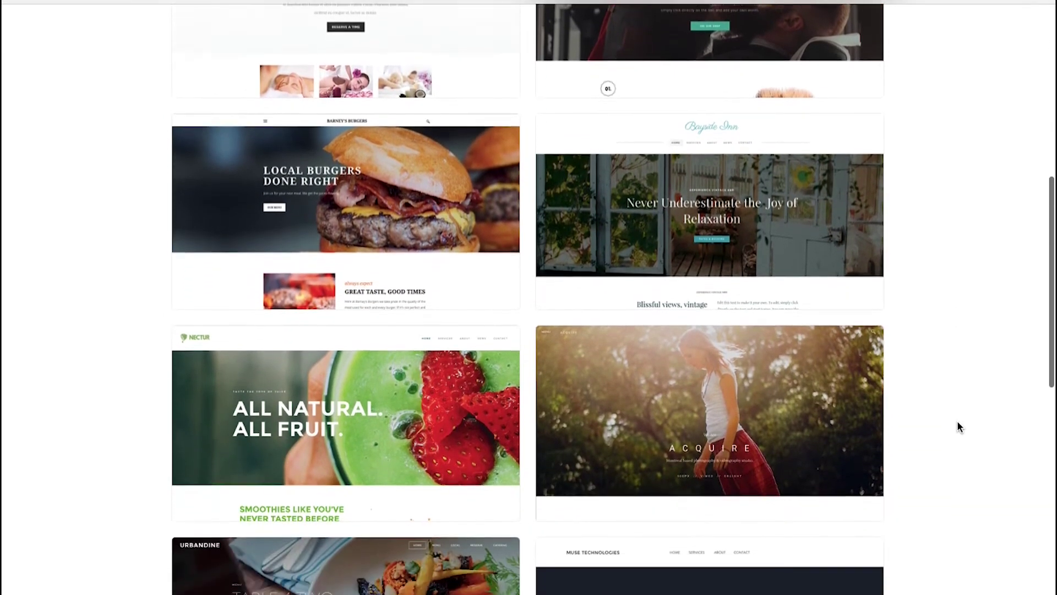
pyautogui.scroll(-4, 958, 425)
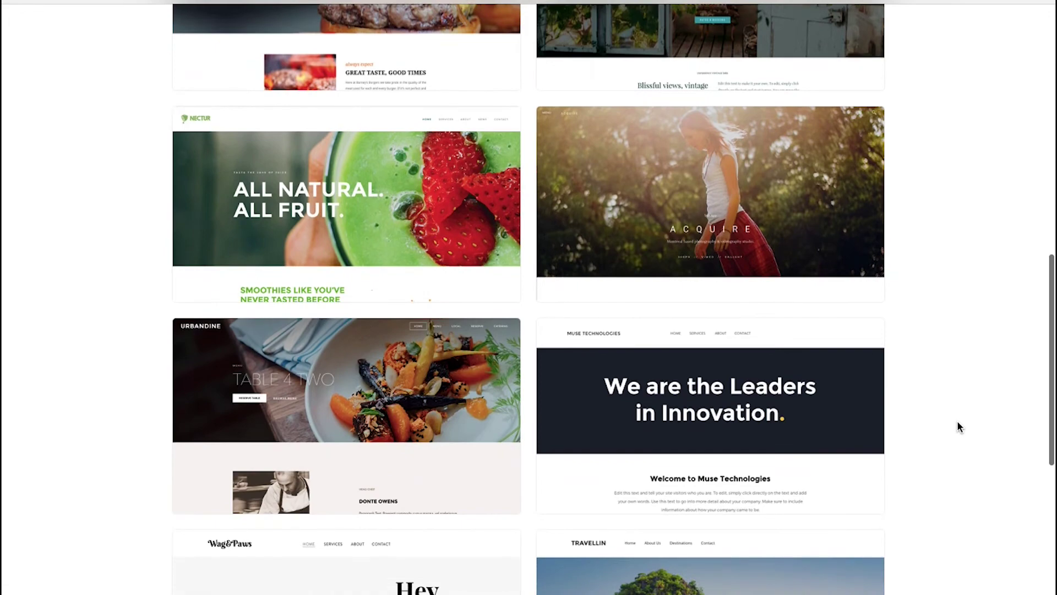
pyautogui.scroll(-2, 958, 427)
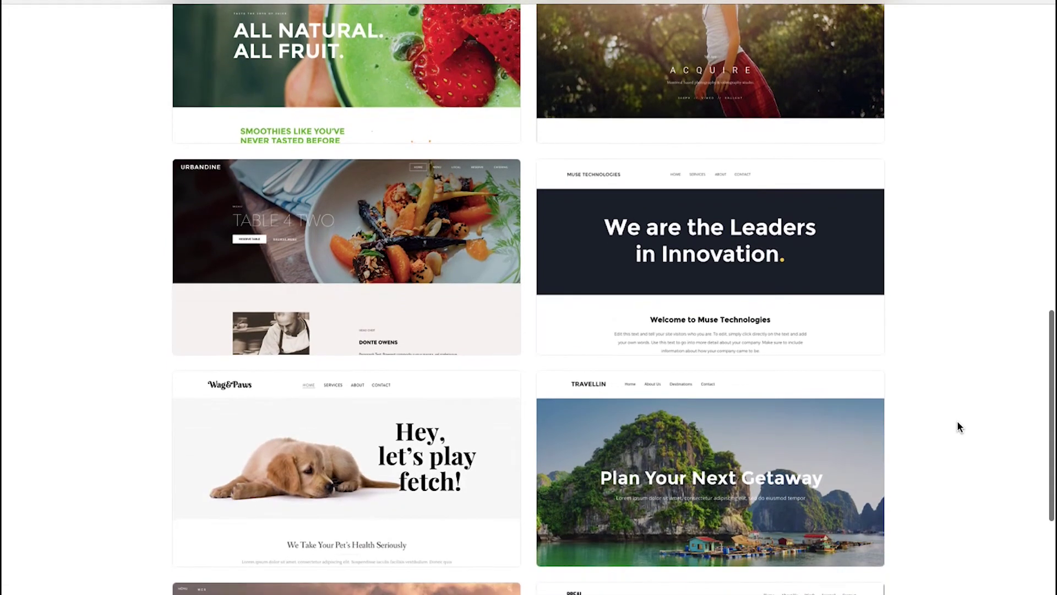
pyautogui.click(781, 278)
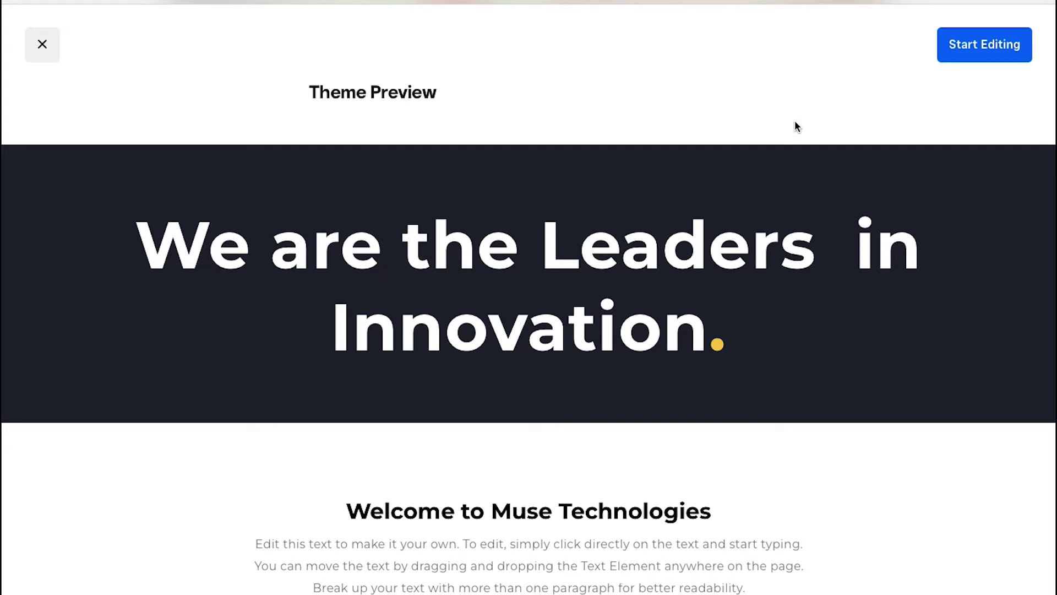
# Start editing a new site built on the Muse Technologies theme.
pyautogui.click(972, 55)
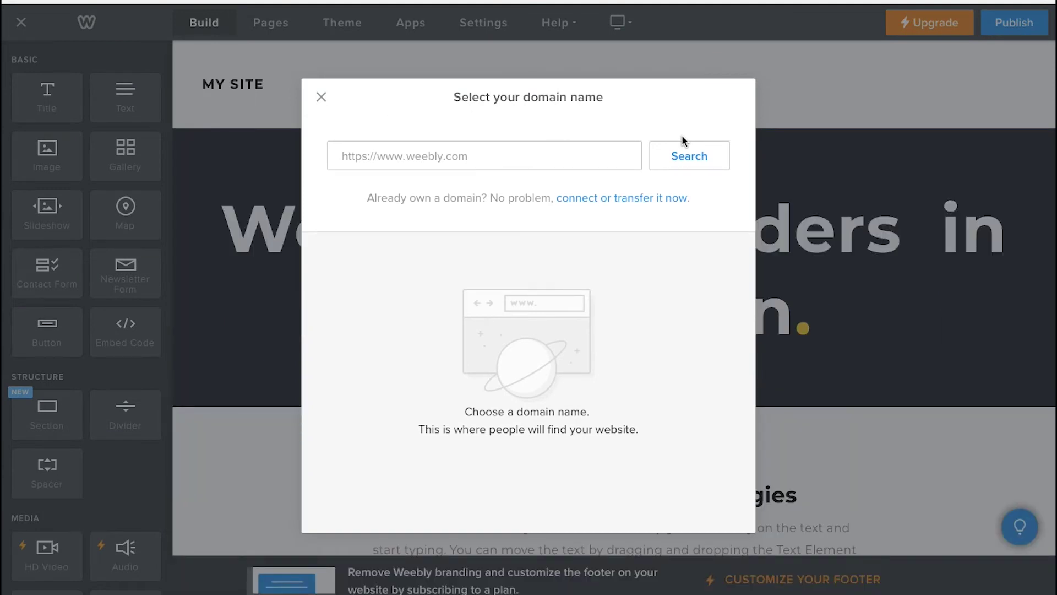
# Dismiss the domain name dialog without choosing a domain.
pyautogui.click(320, 99)
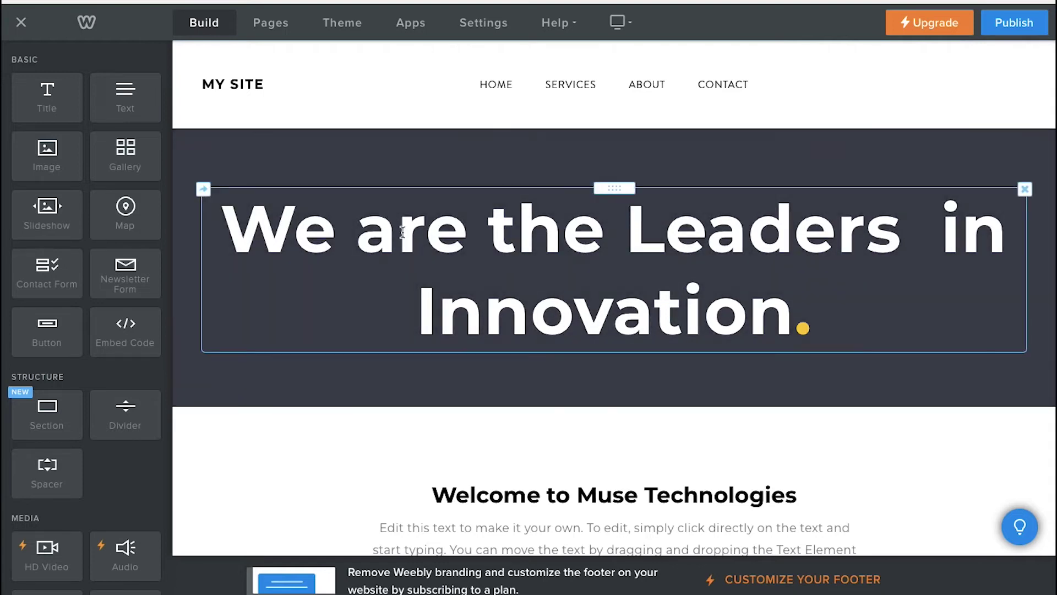
# Replace 'We are the Leaders in Innovation.' with 'My Sample Work' in the banner headline.
pyautogui.click(403, 231)
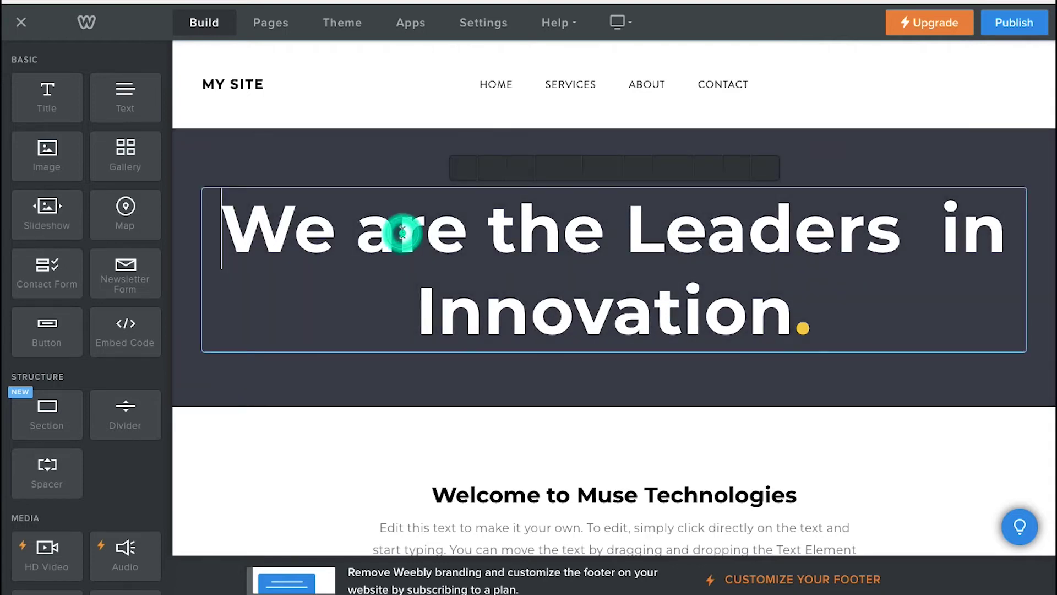
pyautogui.doubleClick(403, 231)
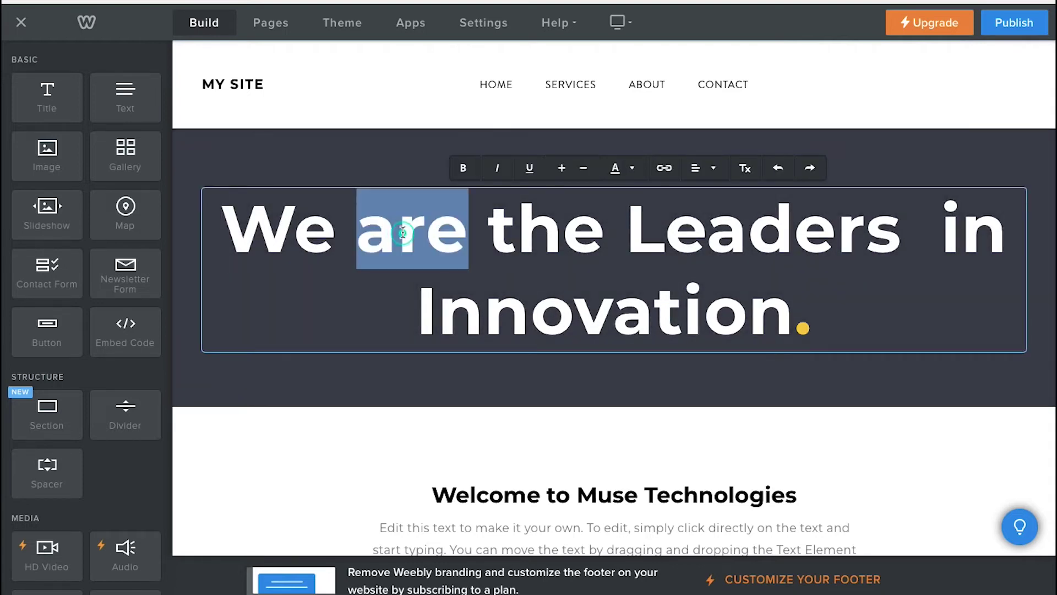
pyautogui.tripleClick(402, 231)
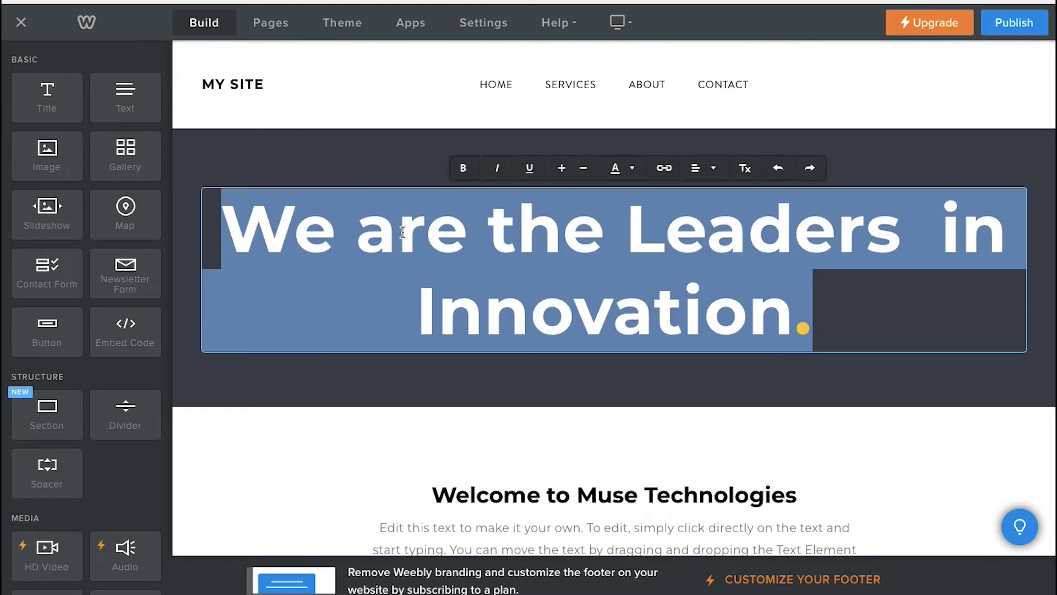
pyautogui.press('BackSpace')
pyautogui.write('My Sample ')
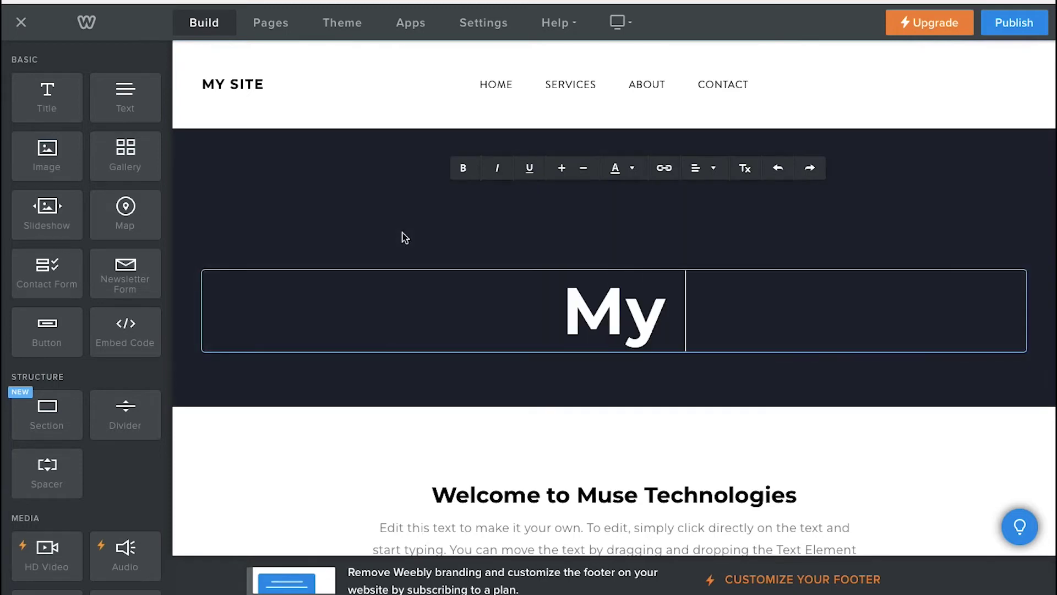
pyautogui.write('Work')
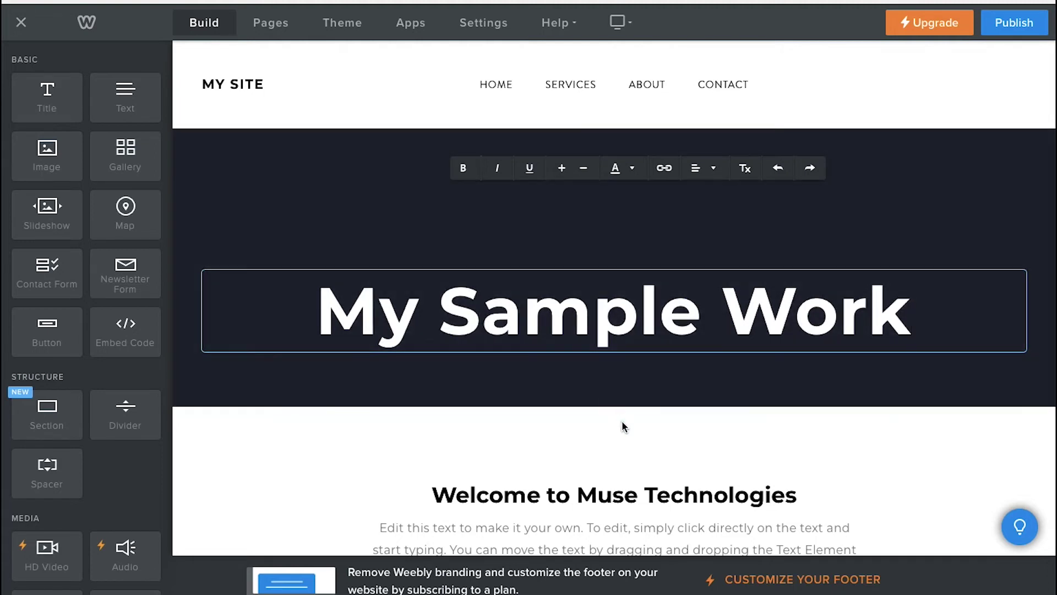
pyautogui.click(622, 427)
pyautogui.click(591, 330)
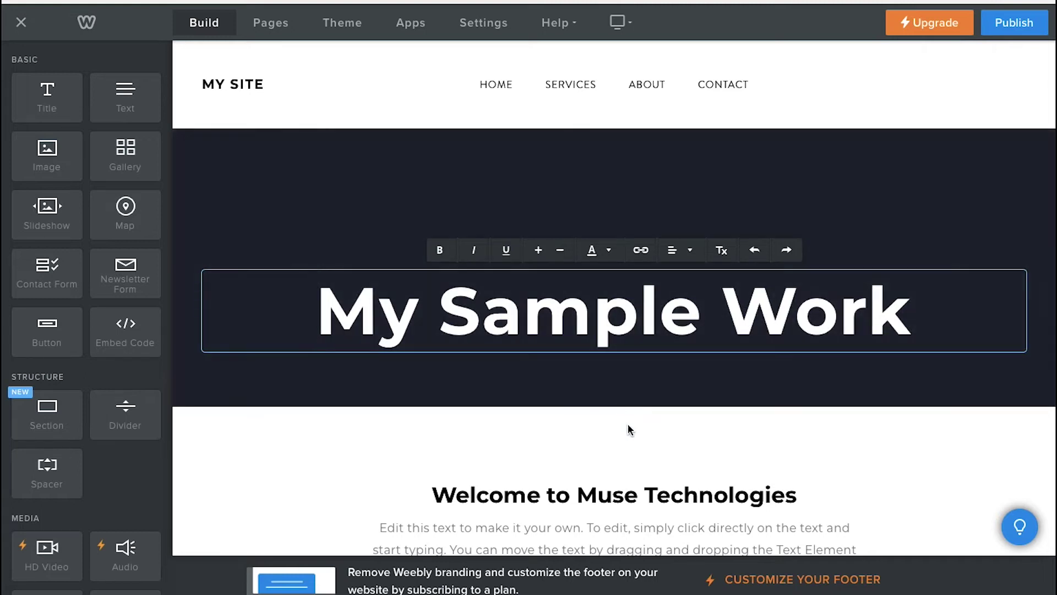
pyautogui.click(629, 427)
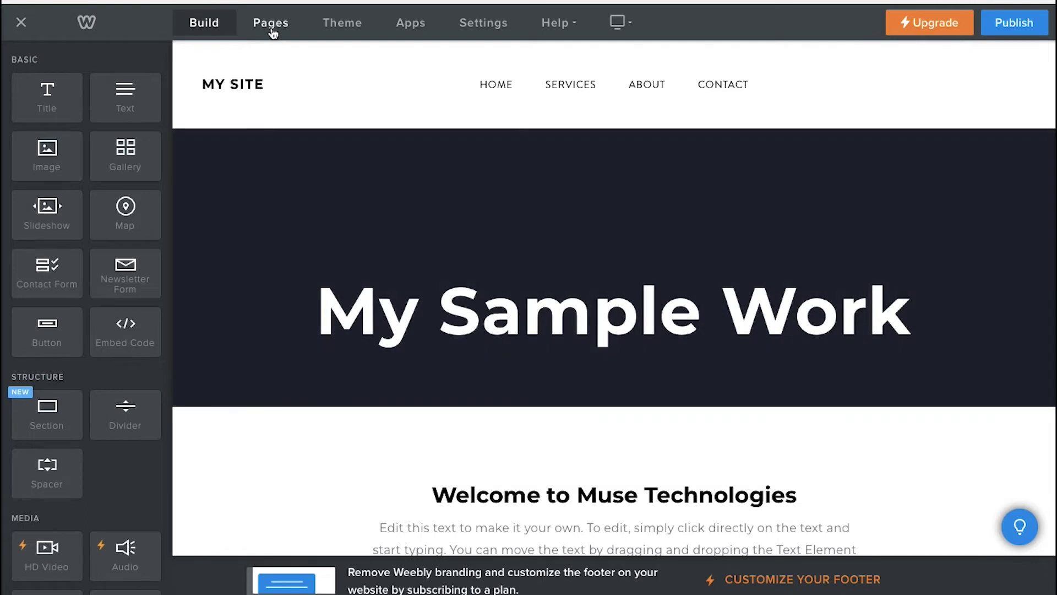
# Show the Home, Services, About and Contact page list, then exit to the dashboard.
pyautogui.click(271, 23)
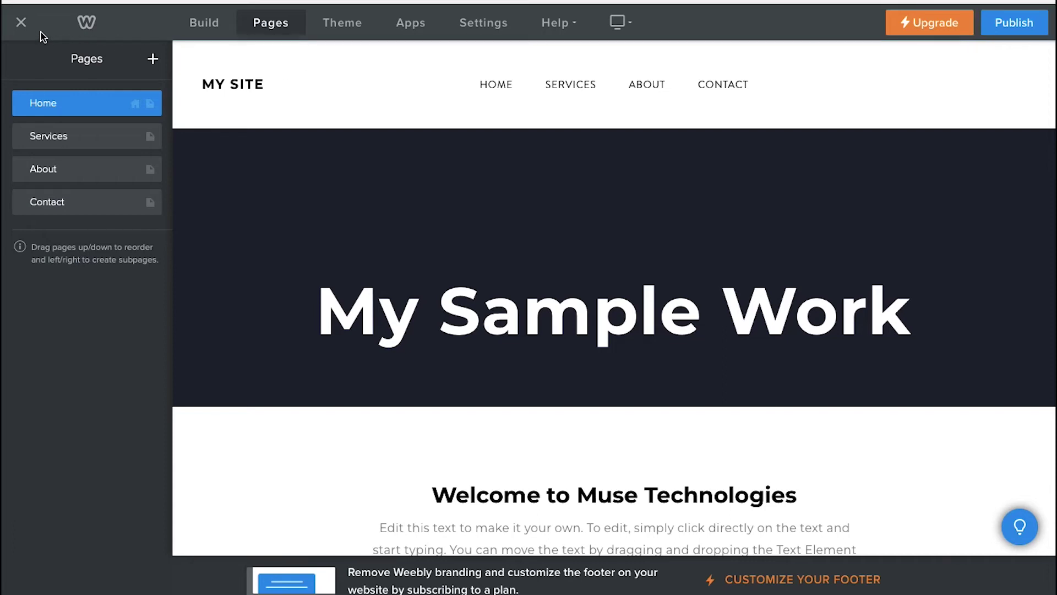
pyautogui.click(22, 24)
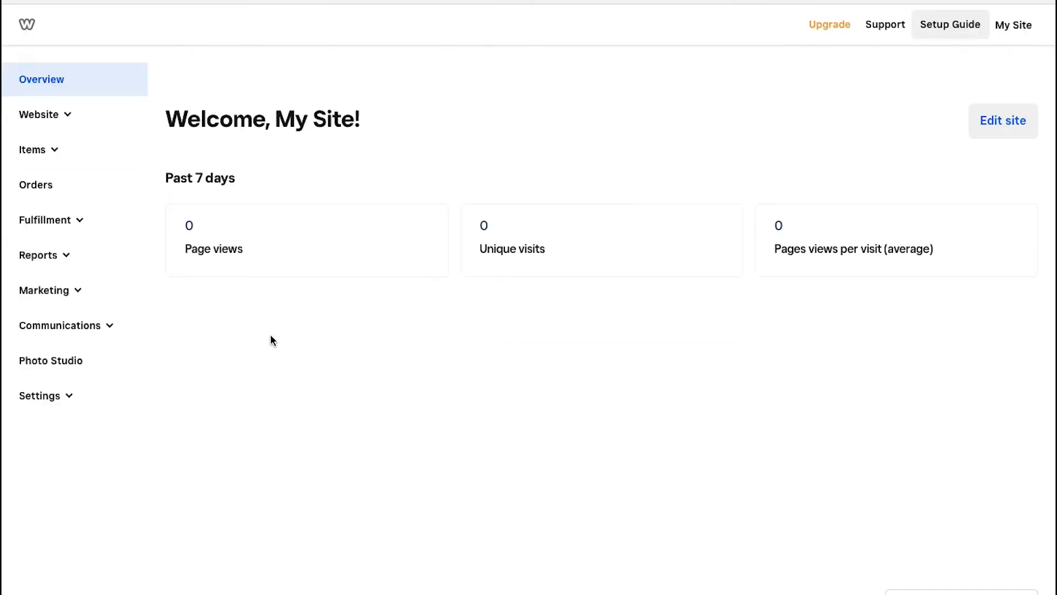
pyautogui.click(942, 33)
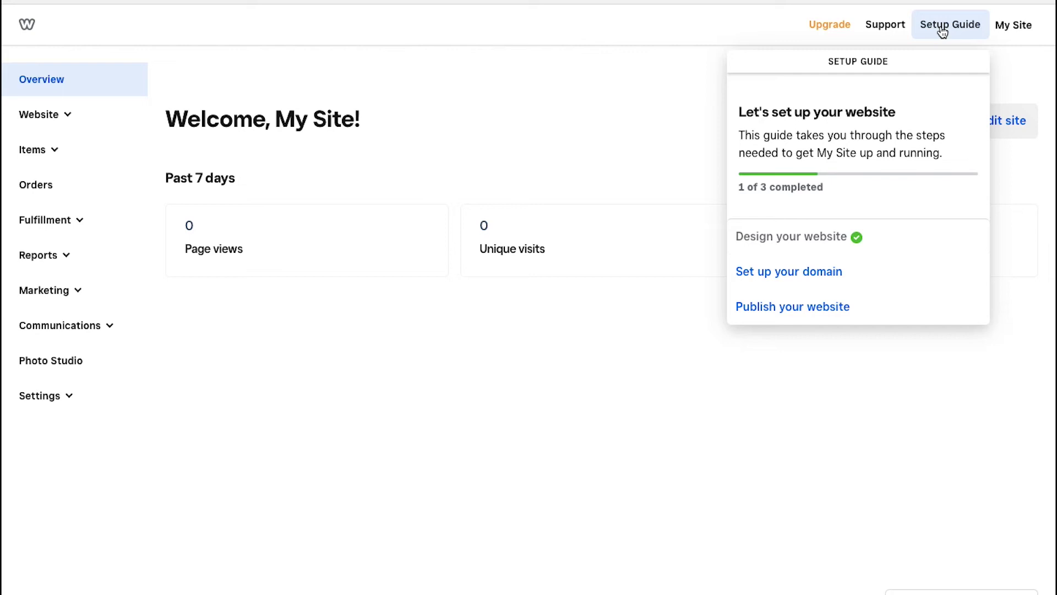
pyautogui.click(291, 321)
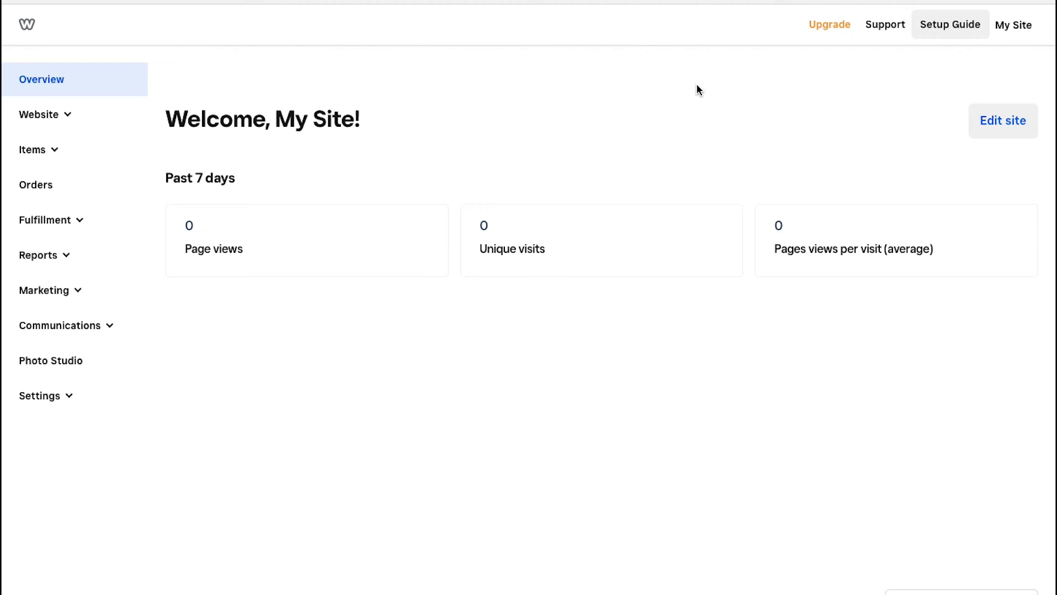
pyautogui.click(67, 115)
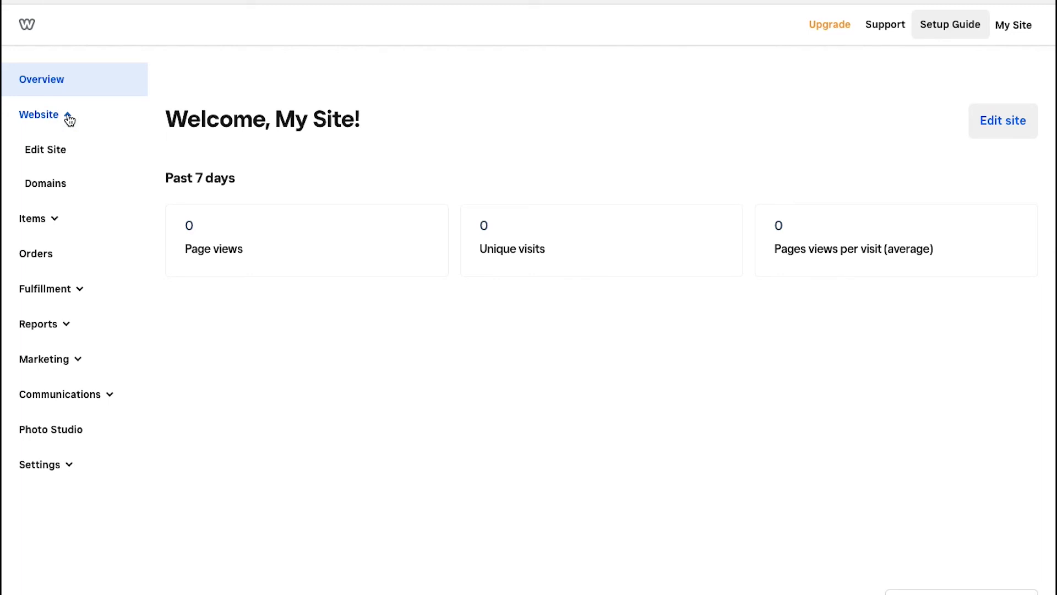
pyautogui.click(68, 119)
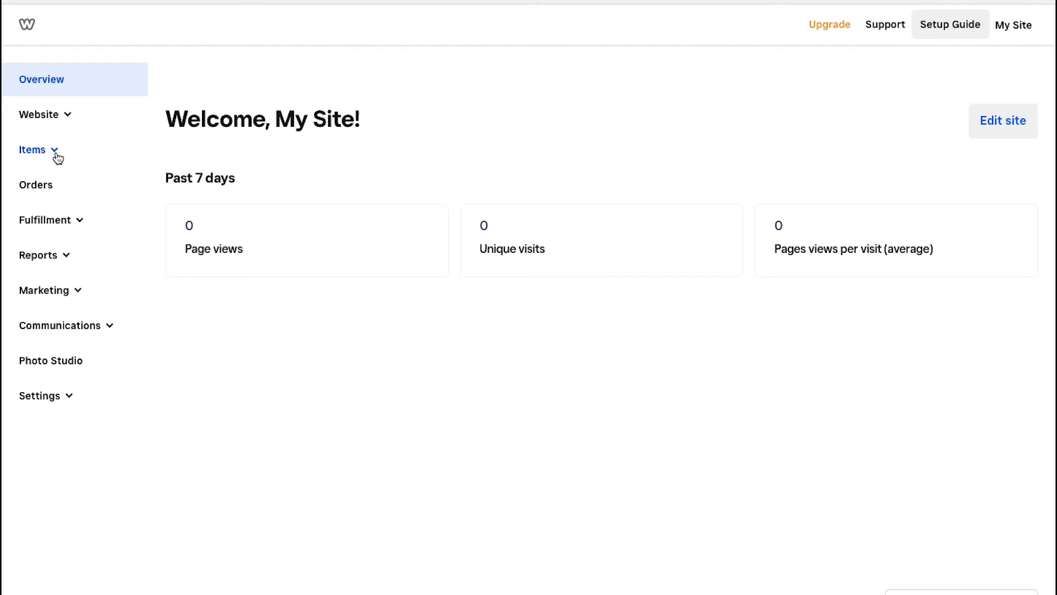
pyautogui.click(56, 153)
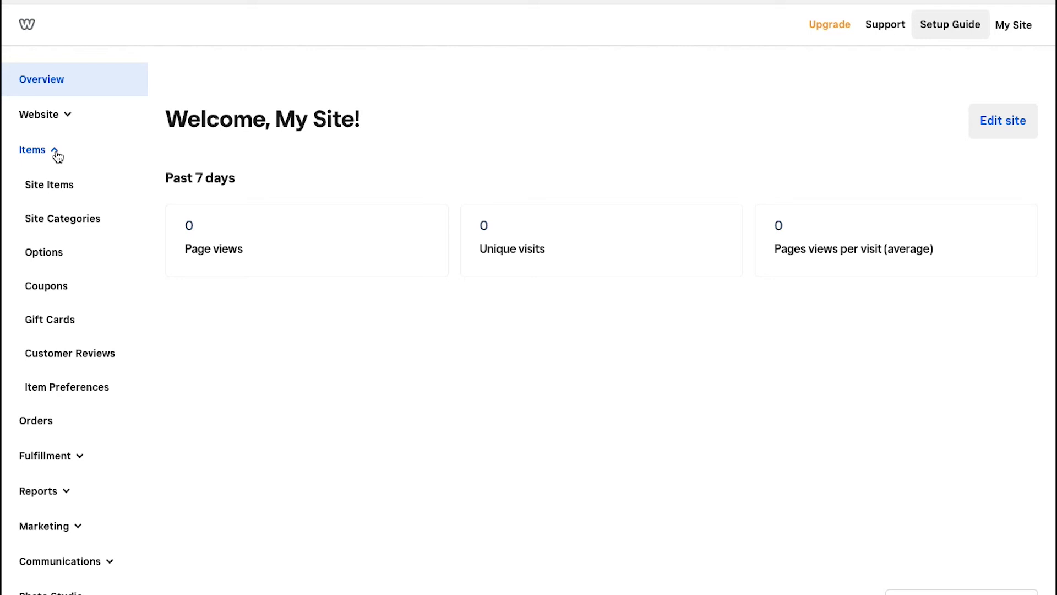
pyautogui.click(56, 154)
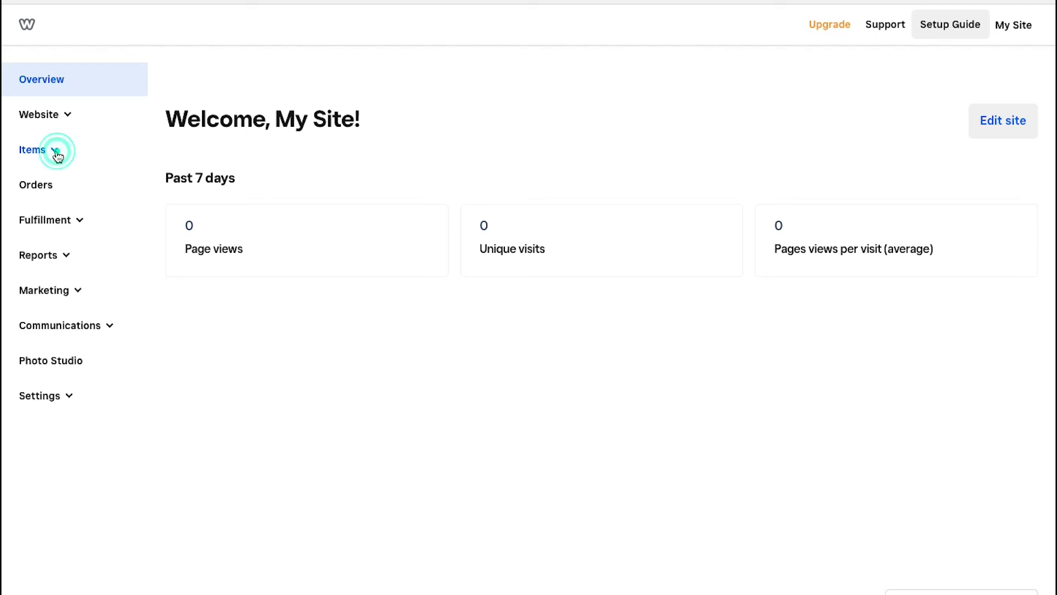
# View the empty Orders list, expand and collapse Fulfillment, Reports, Marketing and Communications, then open Photo Studio.
pyautogui.click(51, 184)
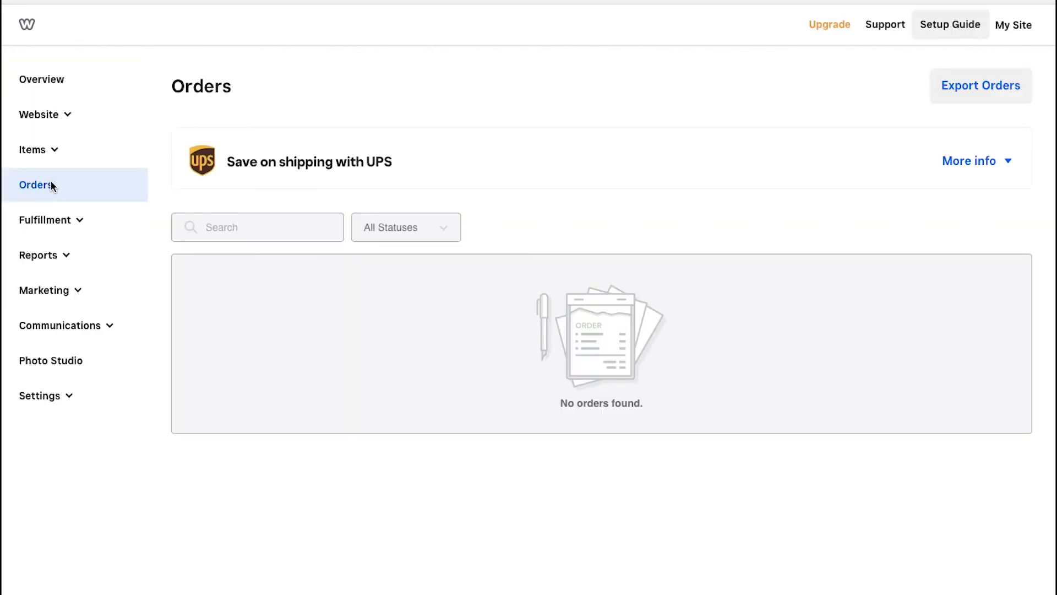
pyautogui.click(106, 221)
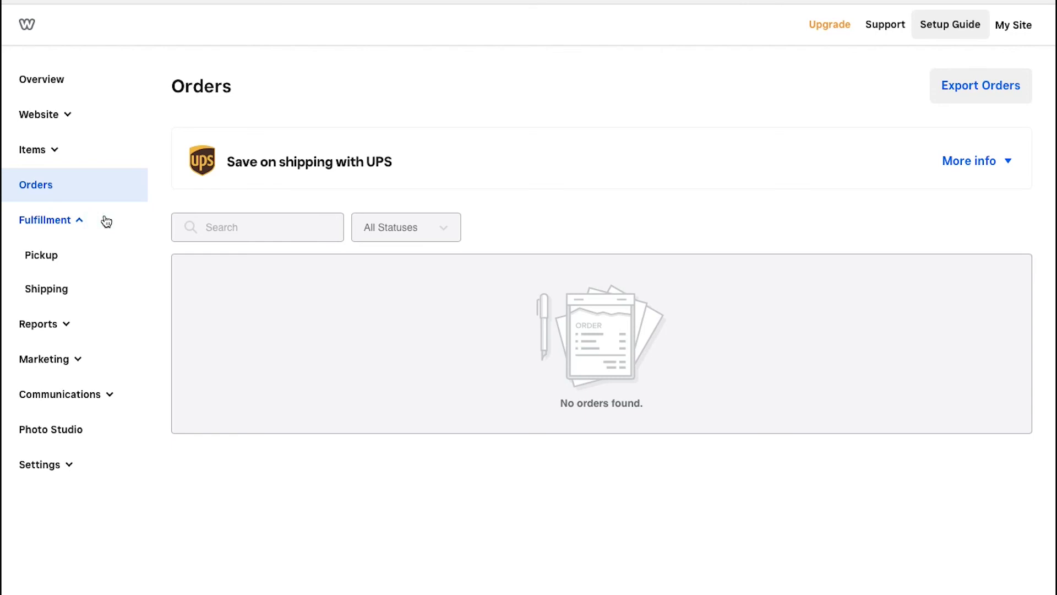
pyautogui.click(105, 220)
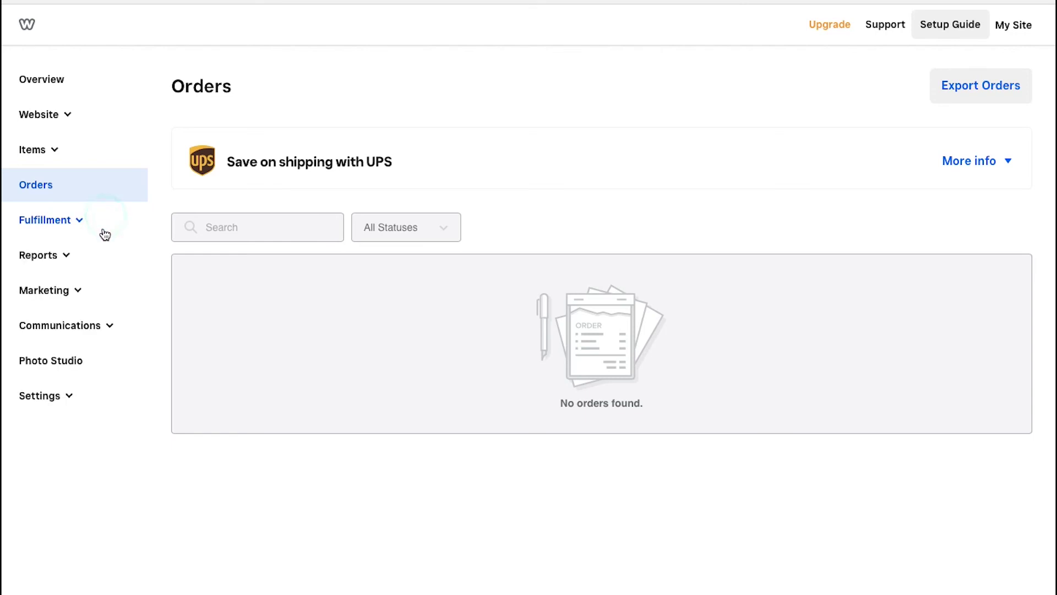
pyautogui.click(98, 255)
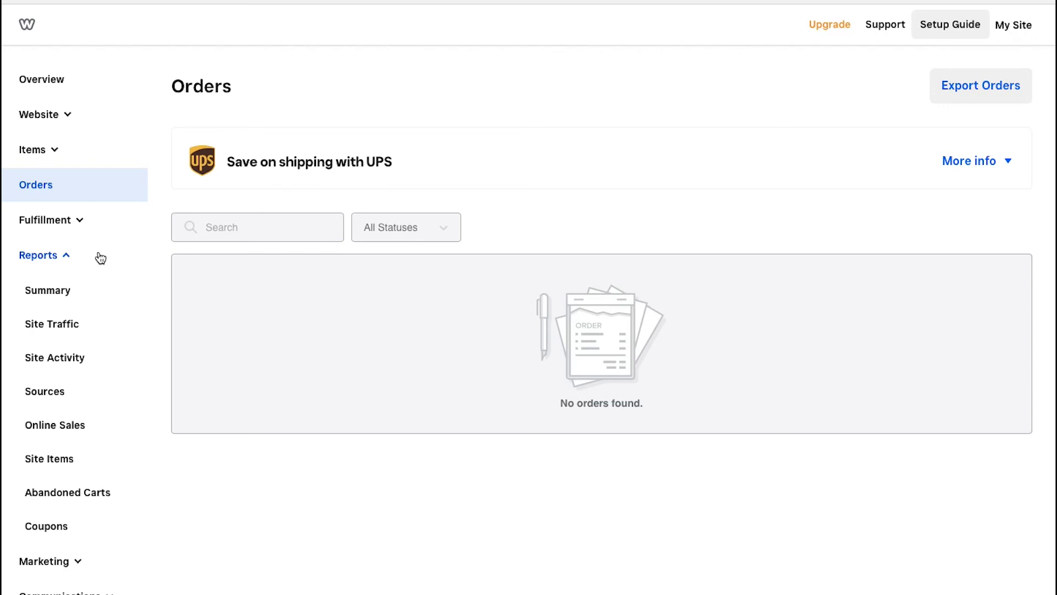
pyautogui.click(99, 255)
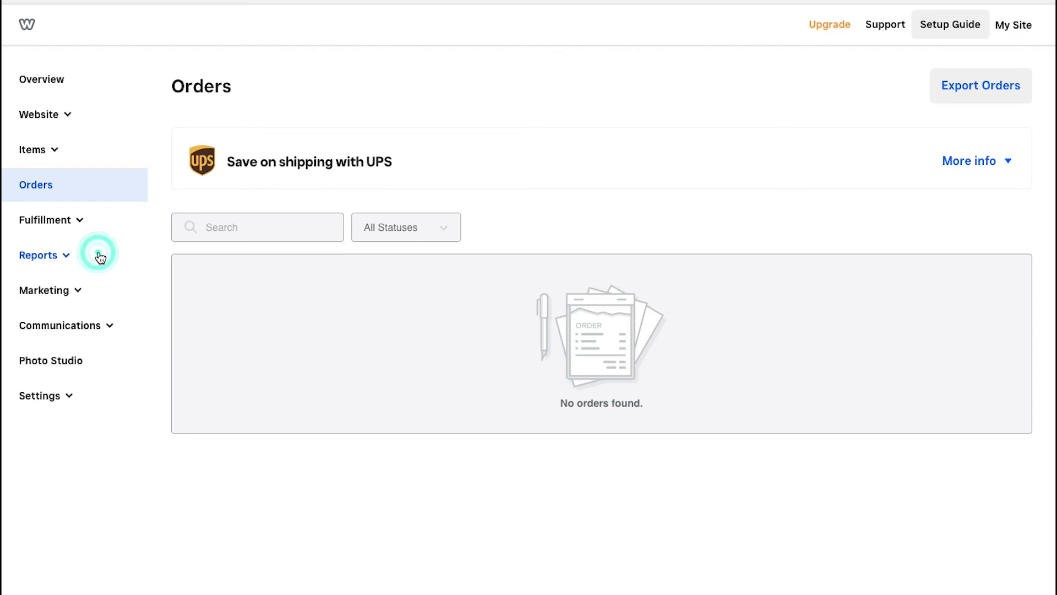
pyautogui.click(105, 290)
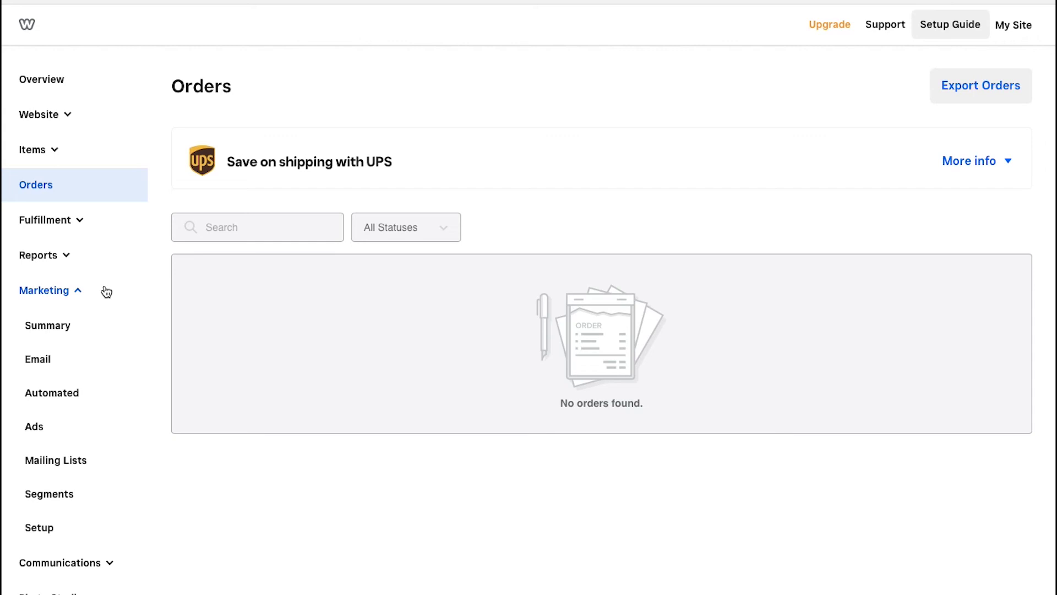
pyautogui.click(107, 291)
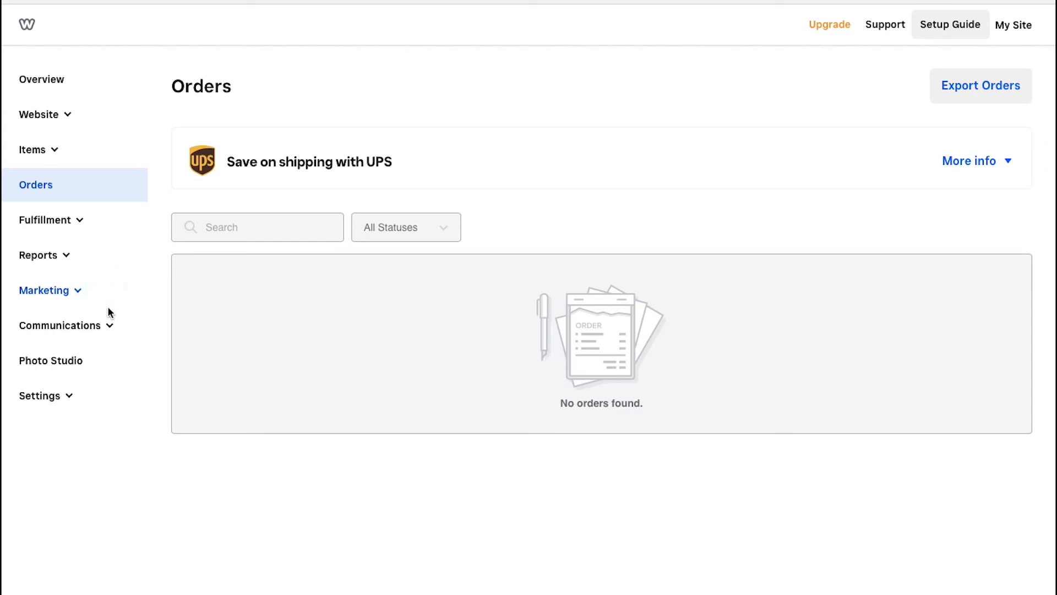
pyautogui.click(110, 327)
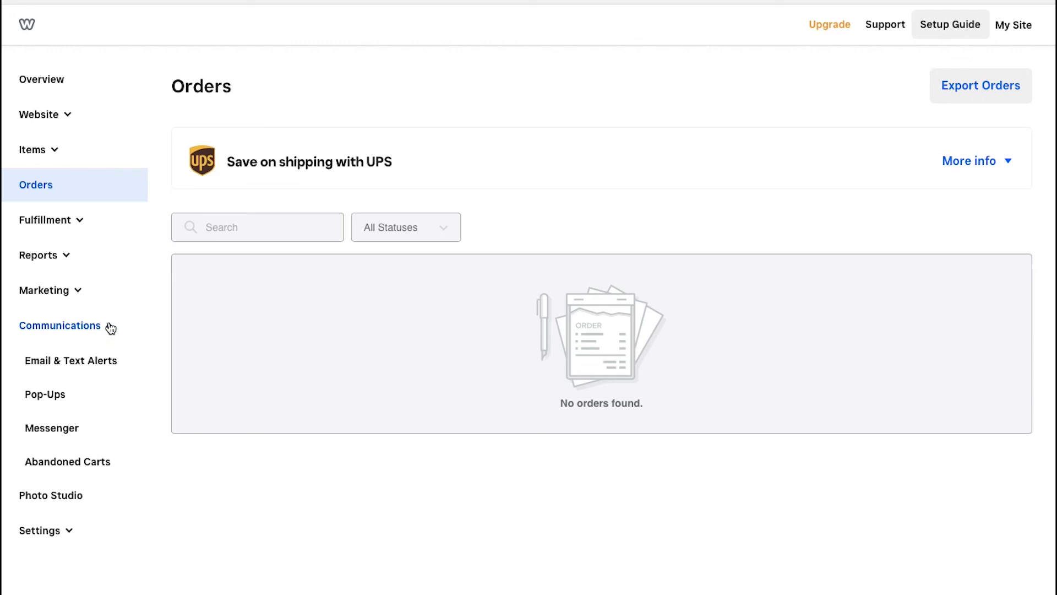
pyautogui.click(110, 327)
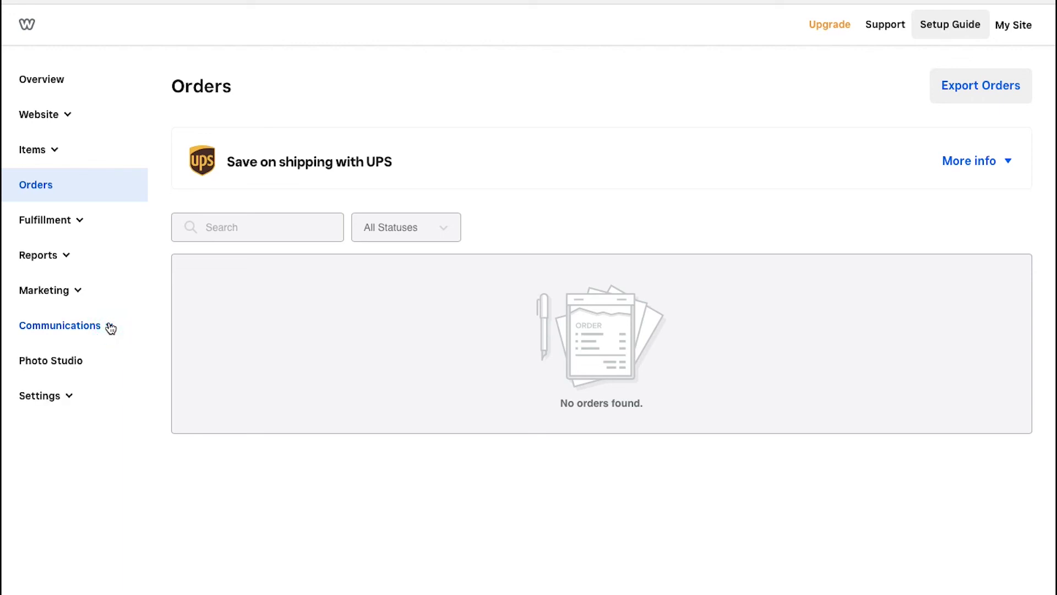
pyautogui.click(94, 358)
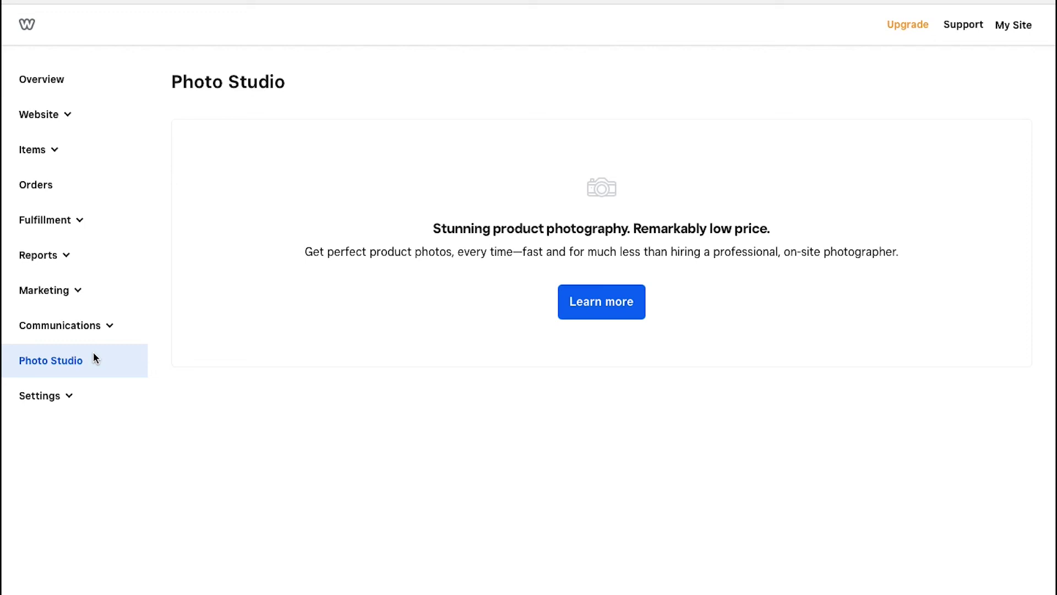
# Expand and collapse the sidebar Settings section, then return to the Overview page.
pyautogui.click(72, 395)
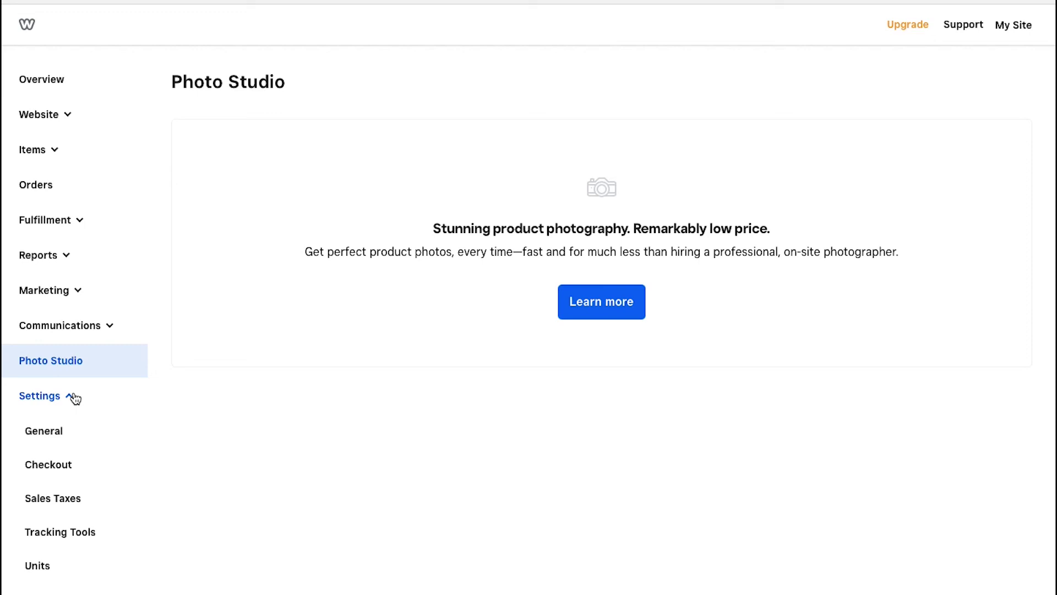
pyautogui.click(74, 397)
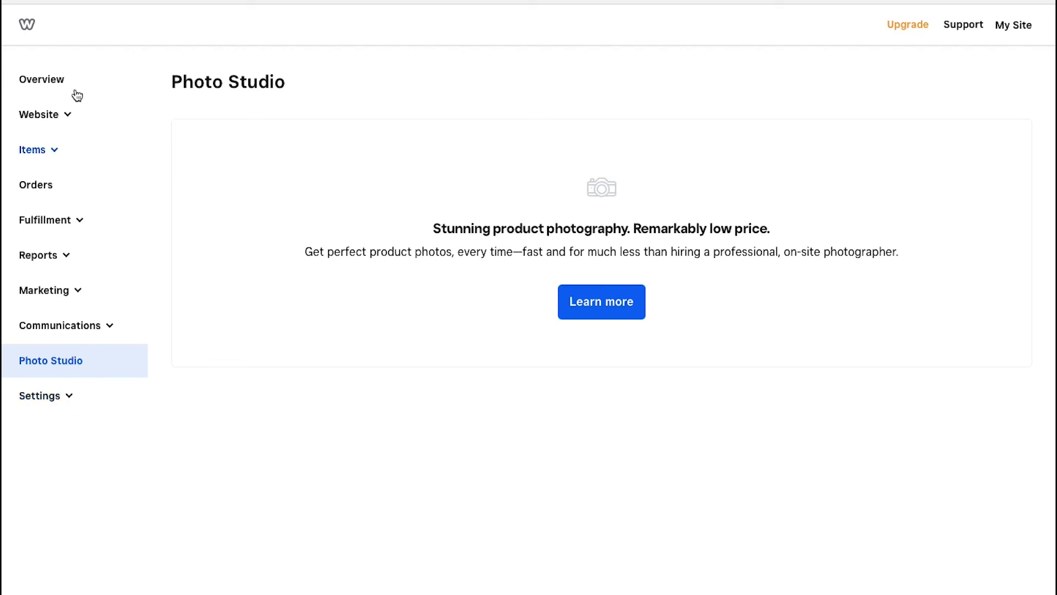
pyautogui.click(51, 77)
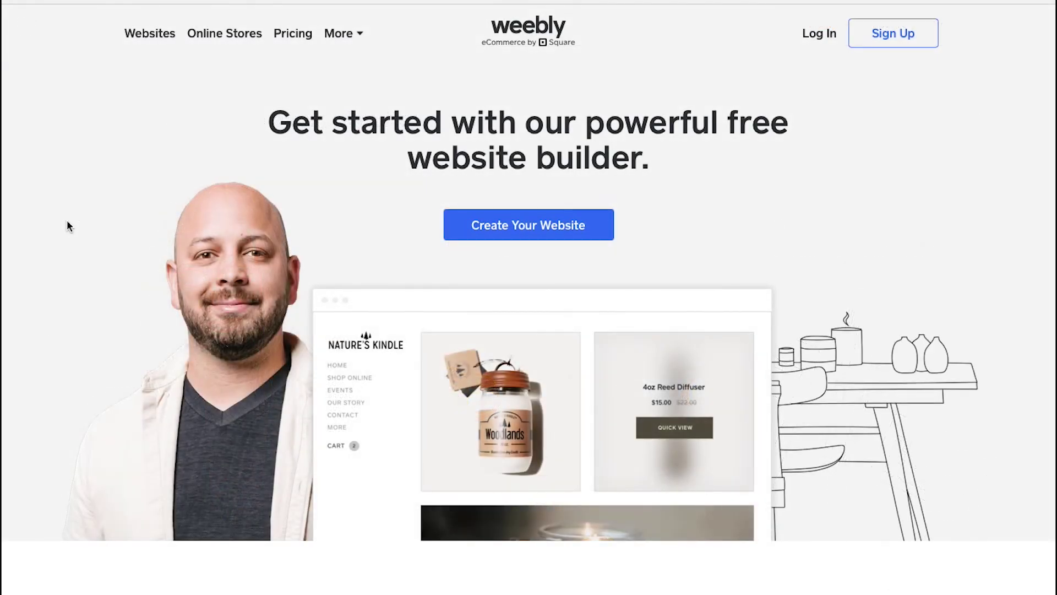
# Scroll past the template previews to the Get Going, Get Online, Get Selling and Get Growing stages.
pyautogui.scroll(-6, 67, 221)
pyautogui.scroll(-4, 67, 225)
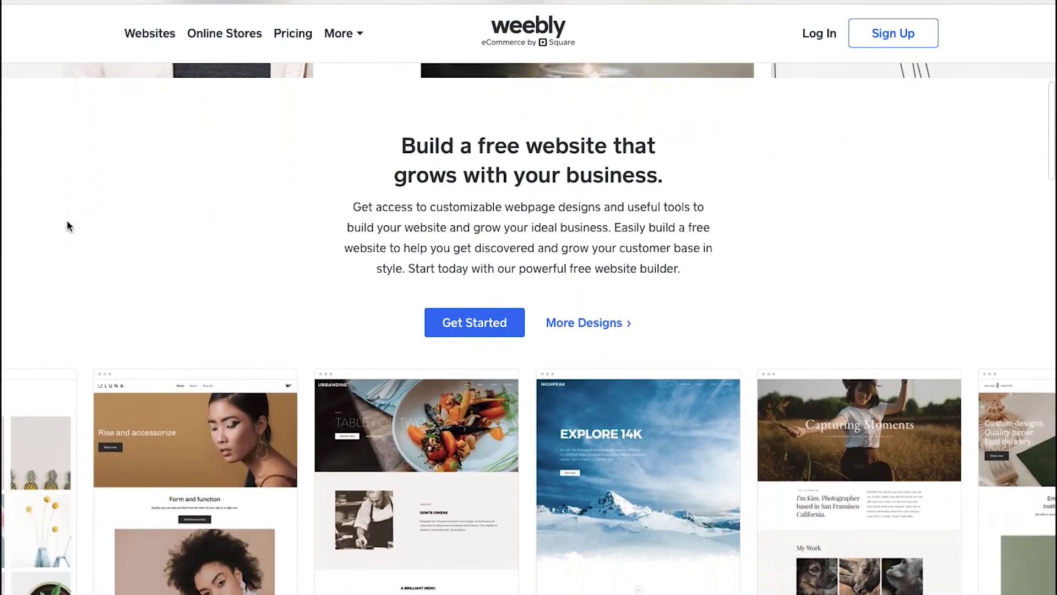
pyautogui.scroll(-7, 67, 225)
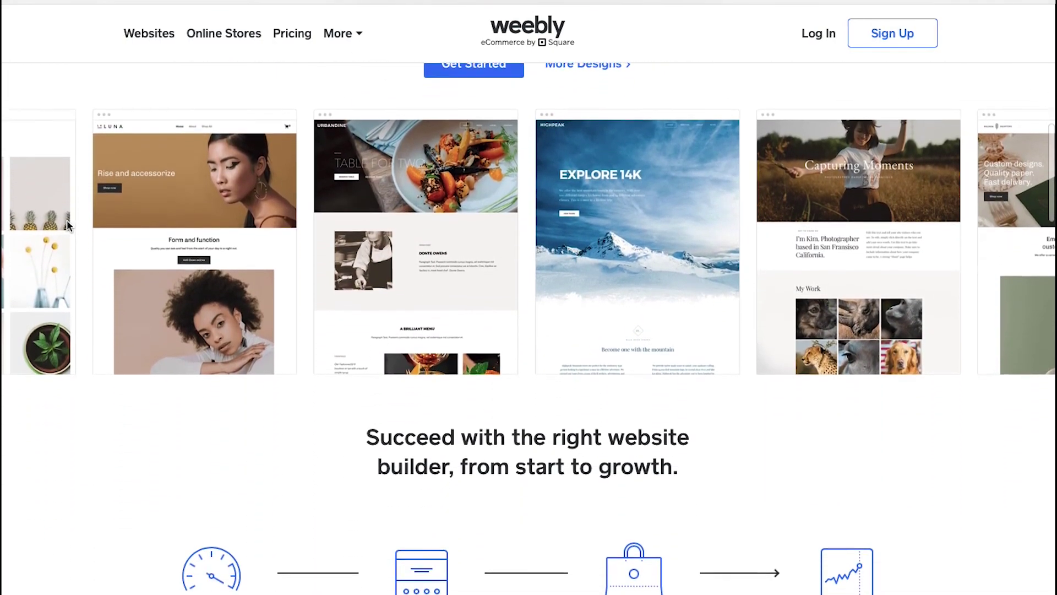
pyautogui.scroll(-1, 68, 226)
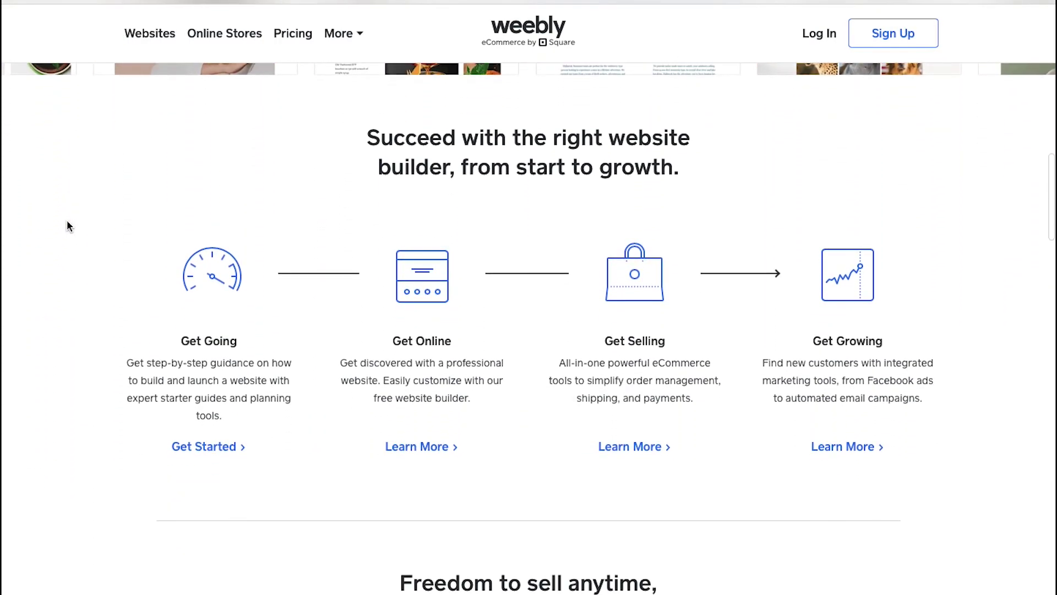